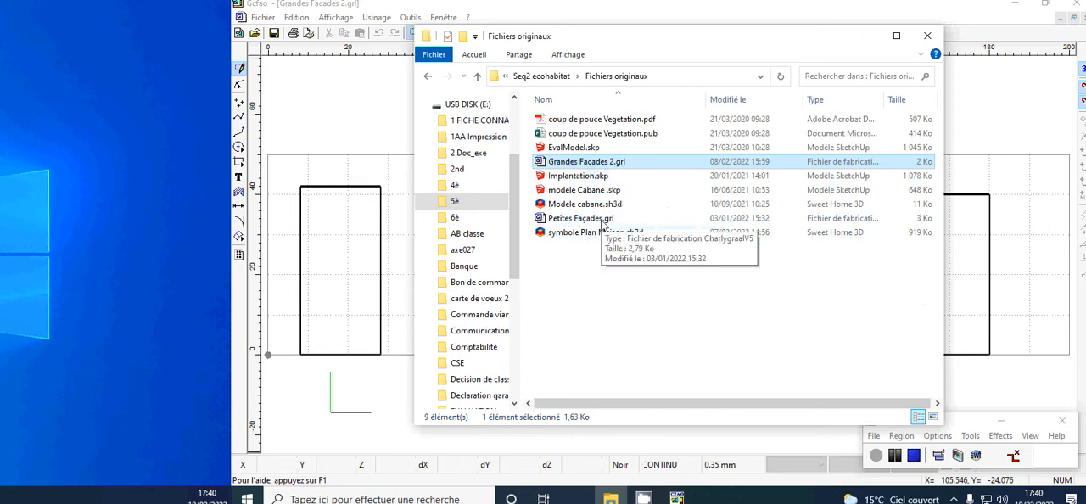
Step: Open the drawing Petites Façades.grl from the Fichiers originaux folder
click(1045, 382)
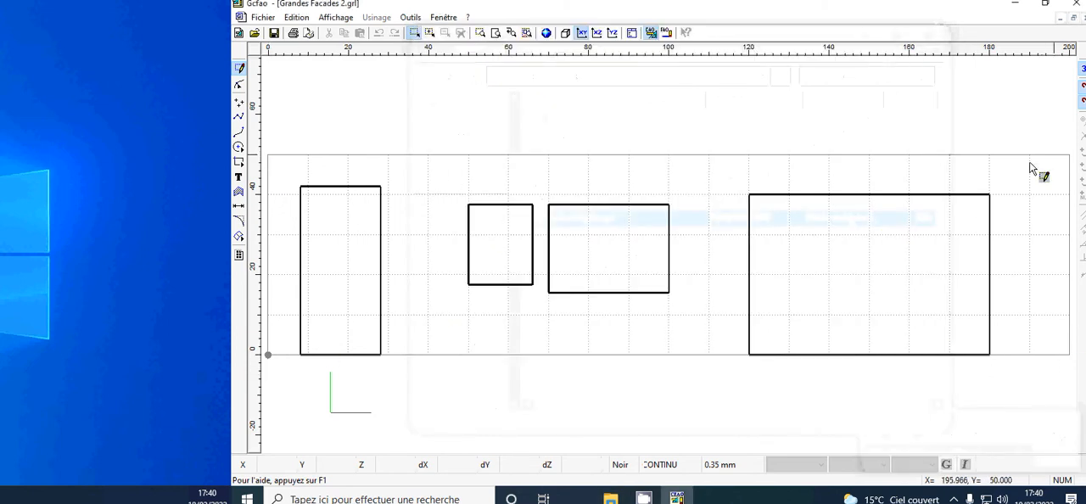
click(611, 499)
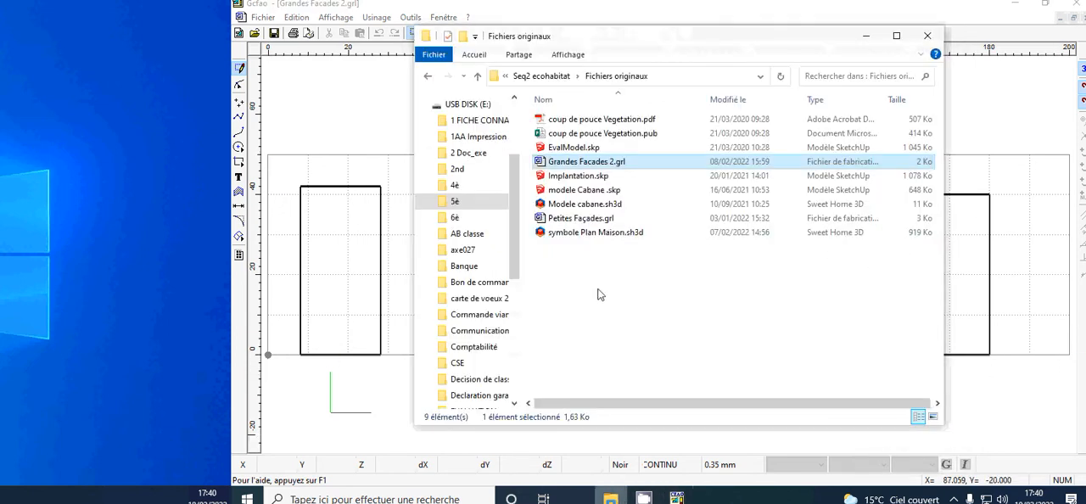
double_click(580, 218)
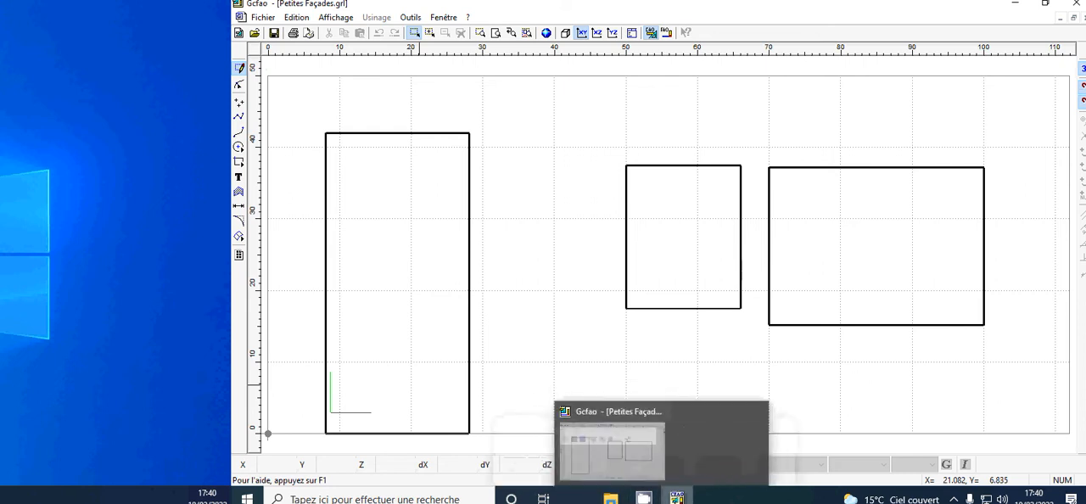
Step: Open the drawing Grandes Facades 2.grl from the Fichiers originaux folder
click(676, 497)
click(610, 498)
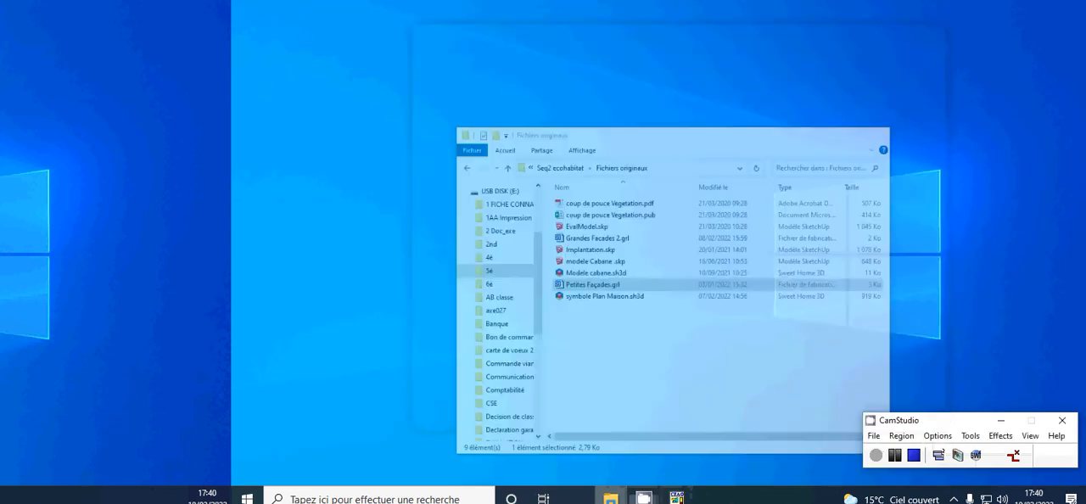
click(610, 497)
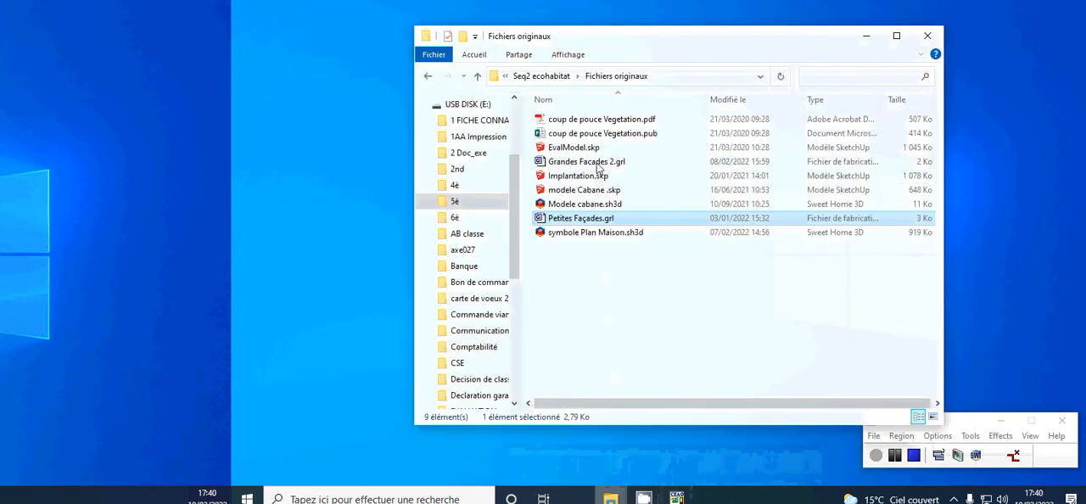
double_click(596, 163)
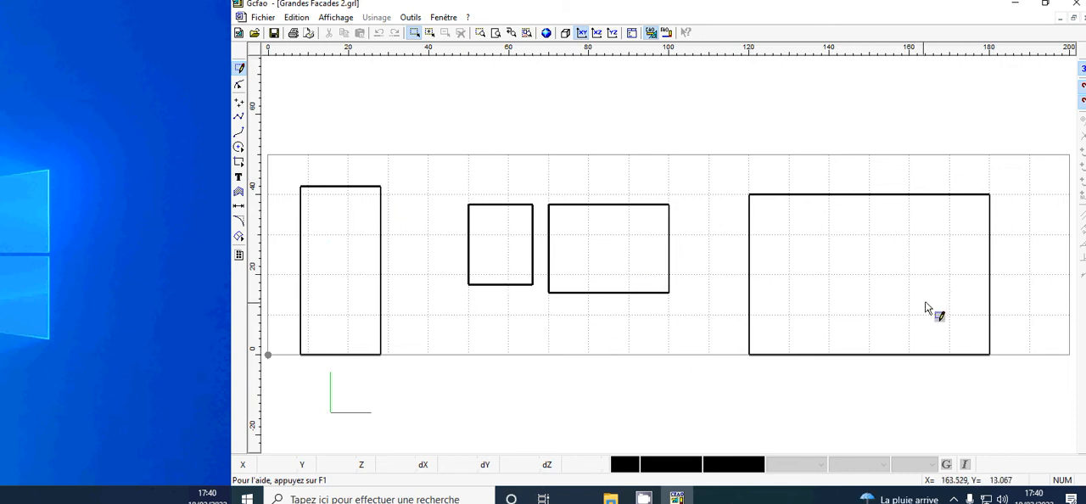
Step: Shift the 60 × 40 mm rectangle to X 110, and move the 30 × 22 mm rectangle to about X 165 near the sheet's far end
click(891, 194)
drag(892, 195, 843, 194)
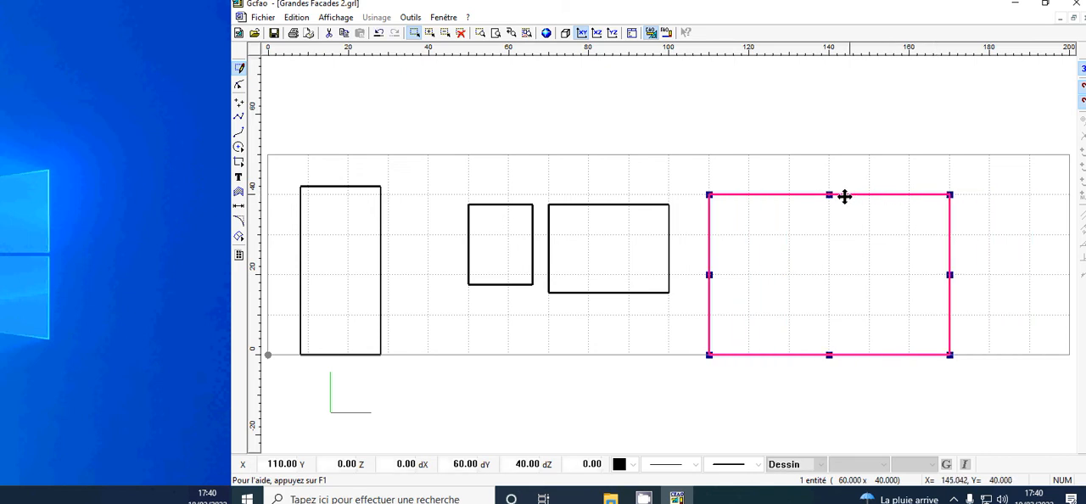
click(638, 210)
click(622, 206)
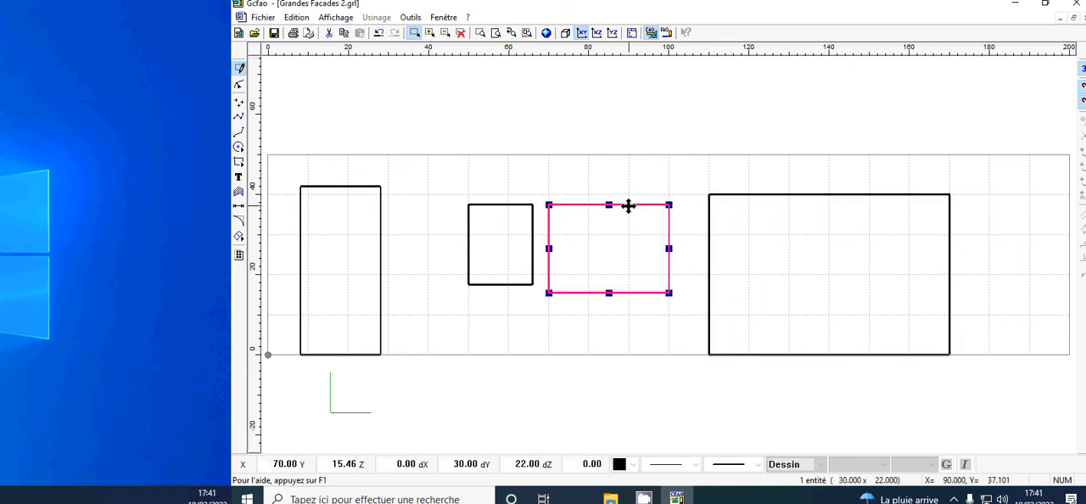
drag(676, 206, 1008, 196)
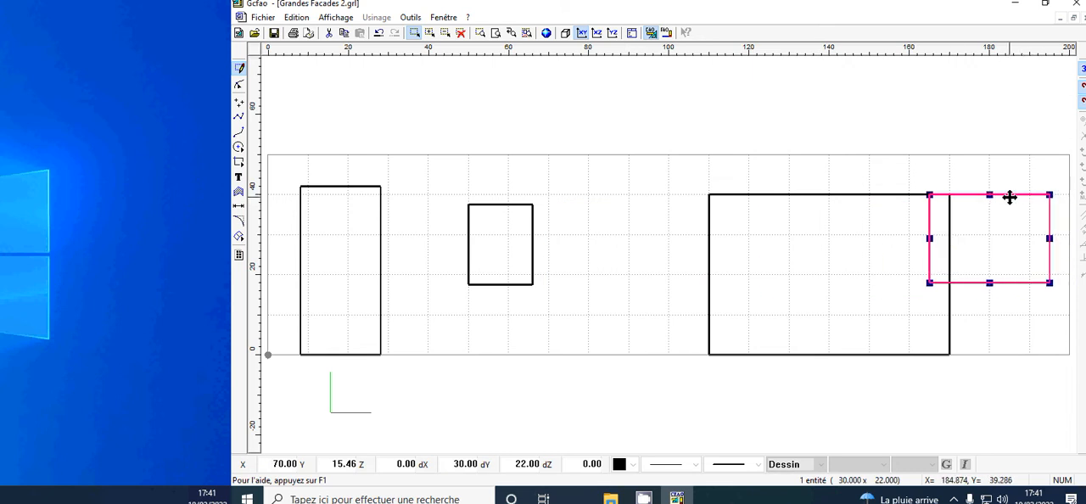
Step: Move the 60 × 40 mm rectangle to about X 96, and delete the 16 × 20 mm rectangle
click(904, 196)
drag(891, 196, 837, 195)
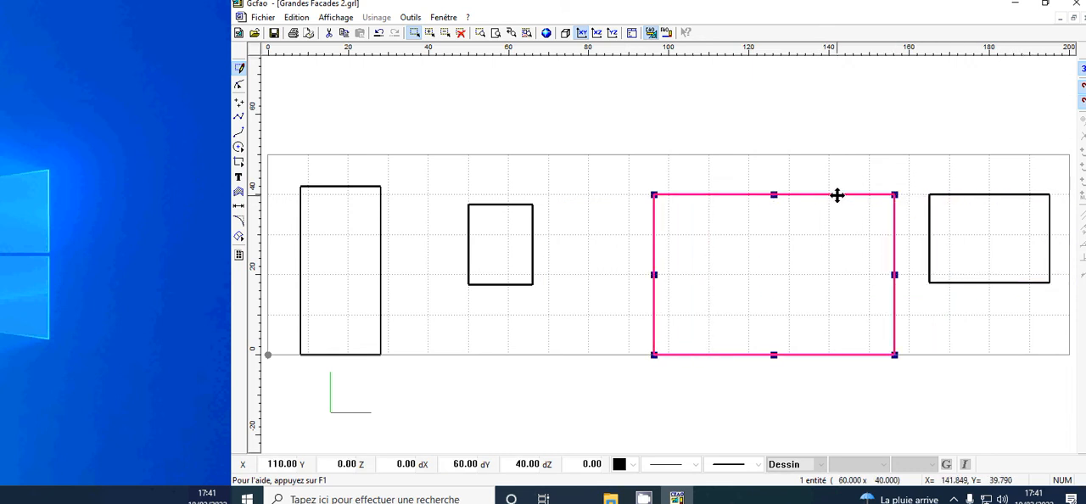
click(514, 209)
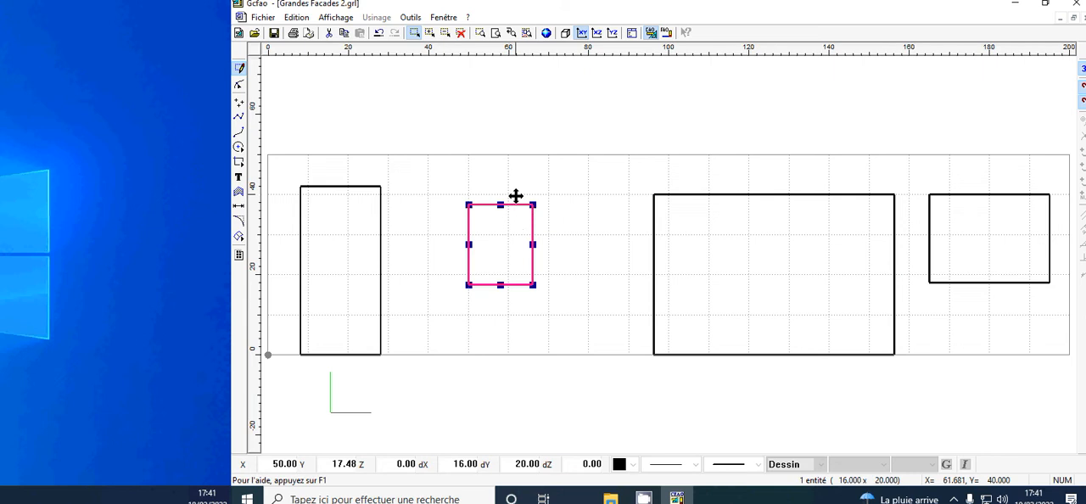
key(Delete)
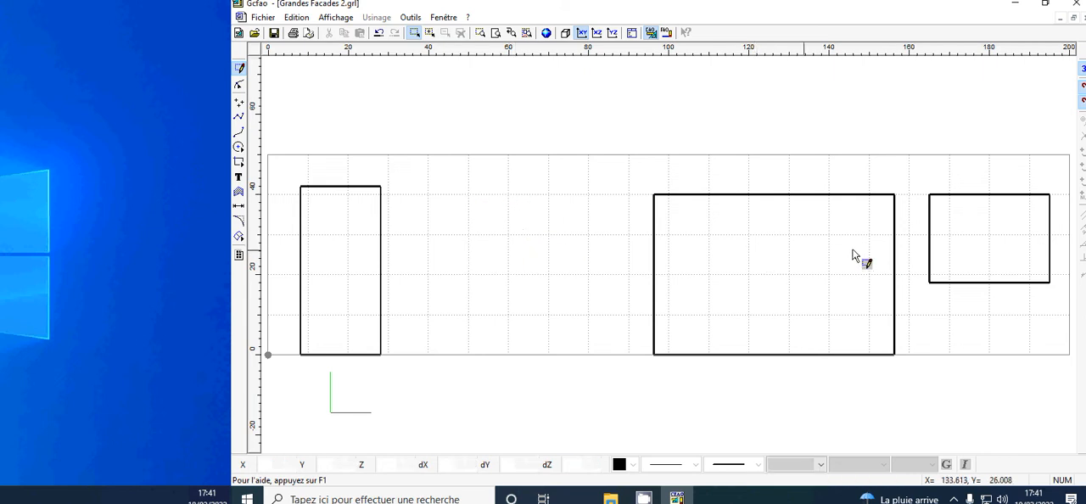
Step: Duplicate the 60 × 40 mm rectangle, placing the copy between the original and the tall rectangle at about X 32, Y 0
click(744, 204)
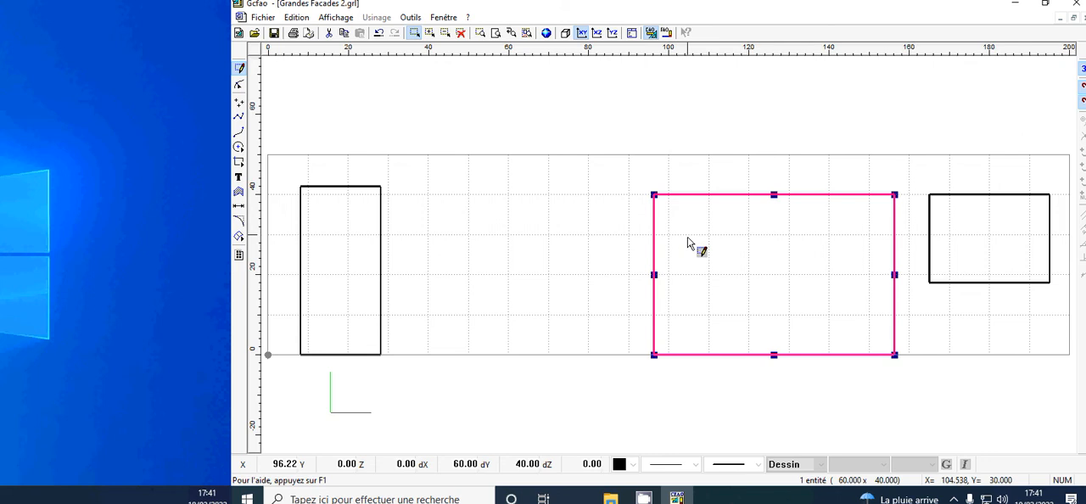
key(Left)
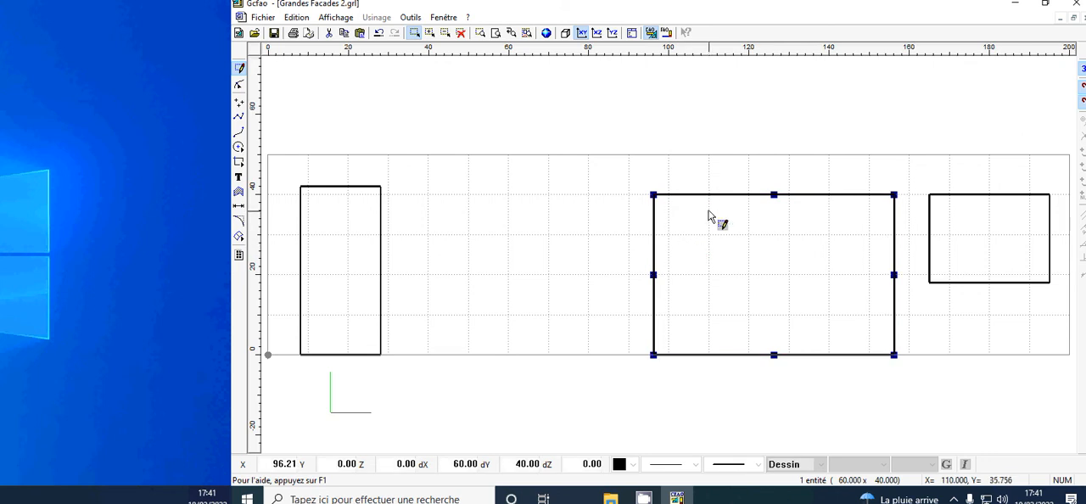
drag(726, 193, 470, 187)
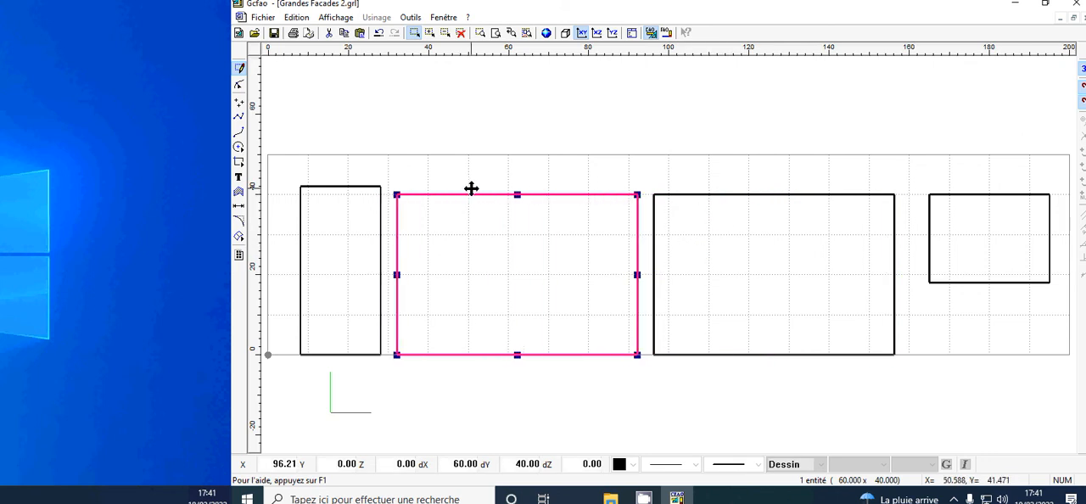
Step: Move the 20 × 42 mm rectangle away from its neighbour to about X 4, keeping its base at Y 0
click(358, 360)
click(355, 354)
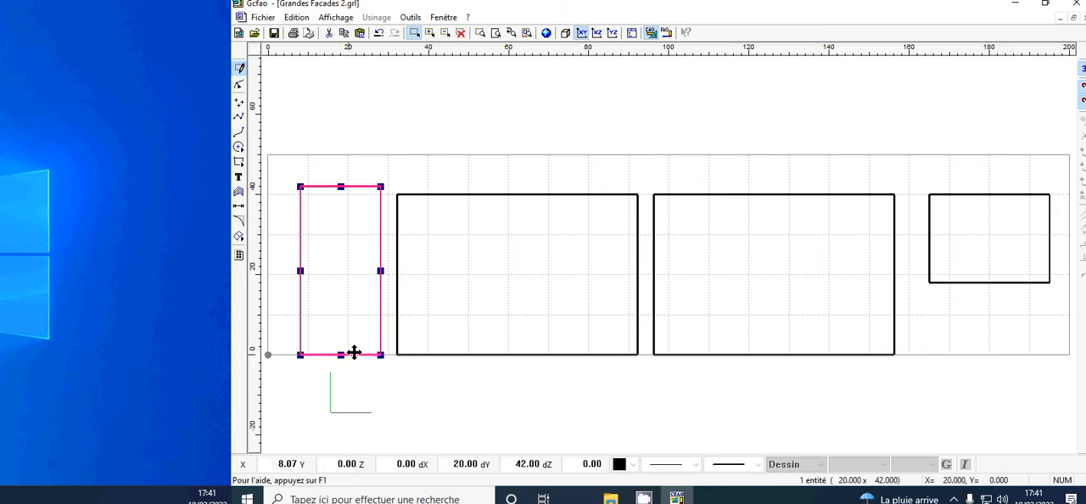
drag(353, 353, 334, 351)
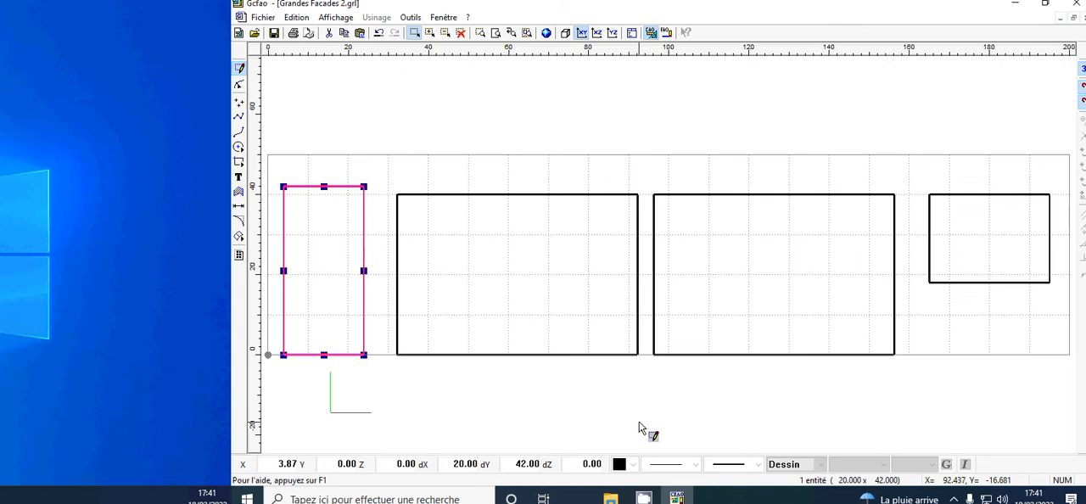
Step: Switch to the FAO module and assign the milling tool 14 Fraise 2 tailles D=2mm to the tall 20 × 42 mm rectangle
click(666, 33)
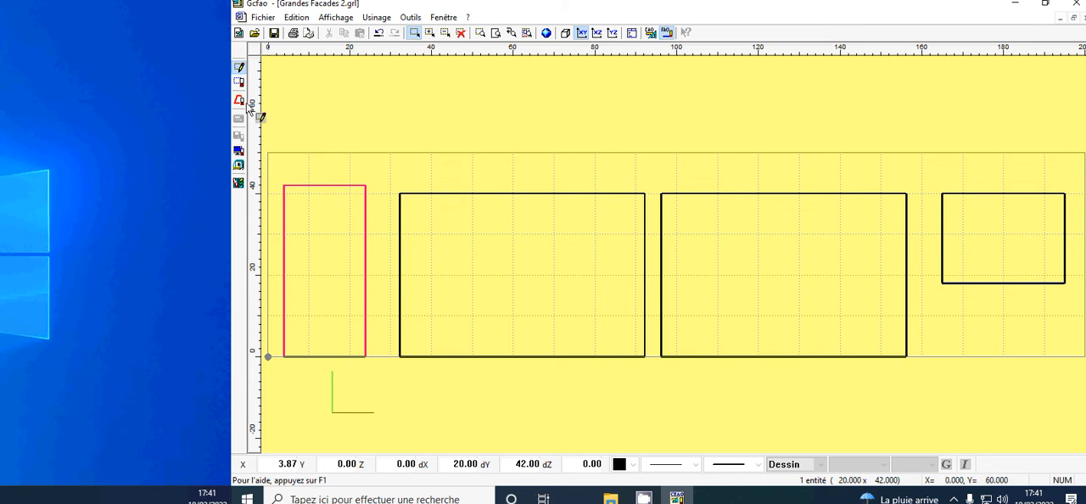
click(238, 83)
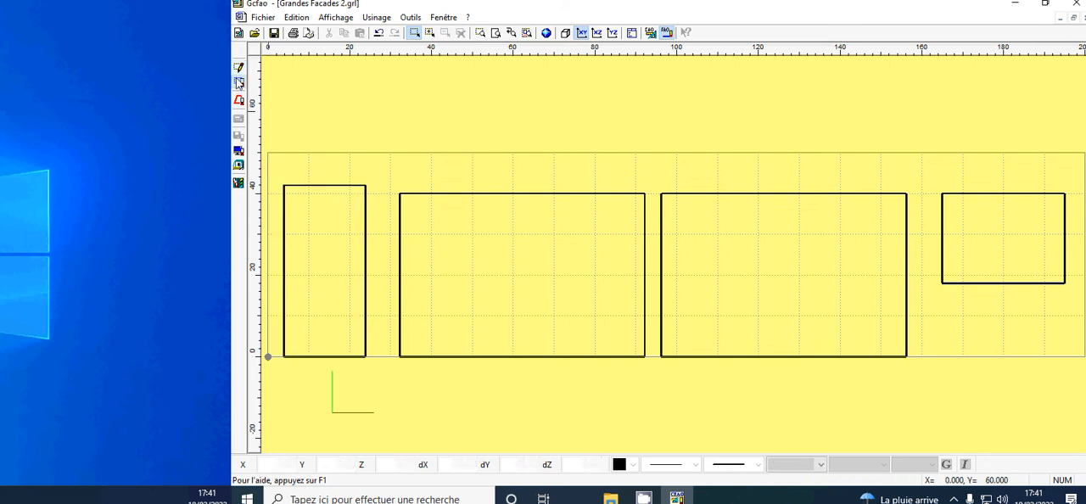
right_click(330, 188)
click(363, 195)
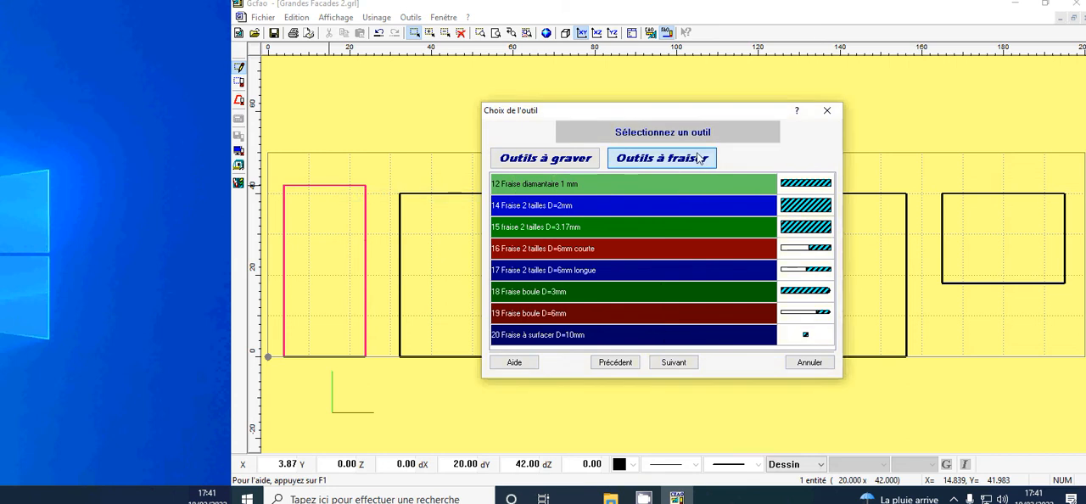
click(600, 186)
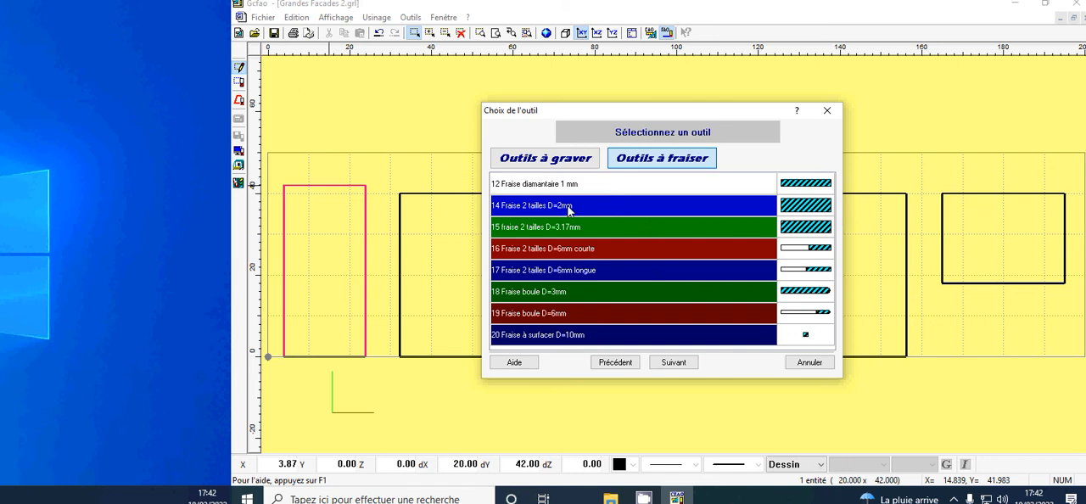
click(569, 208)
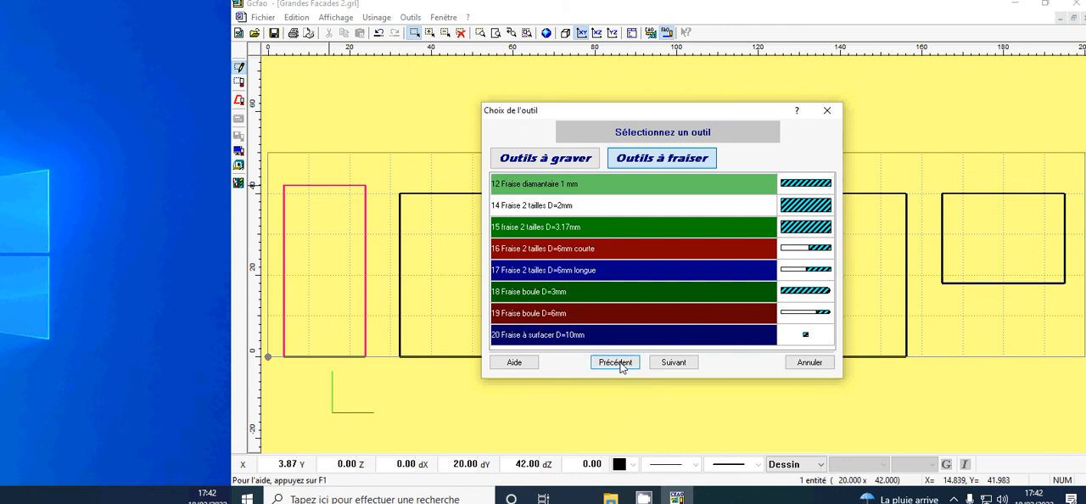
click(673, 363)
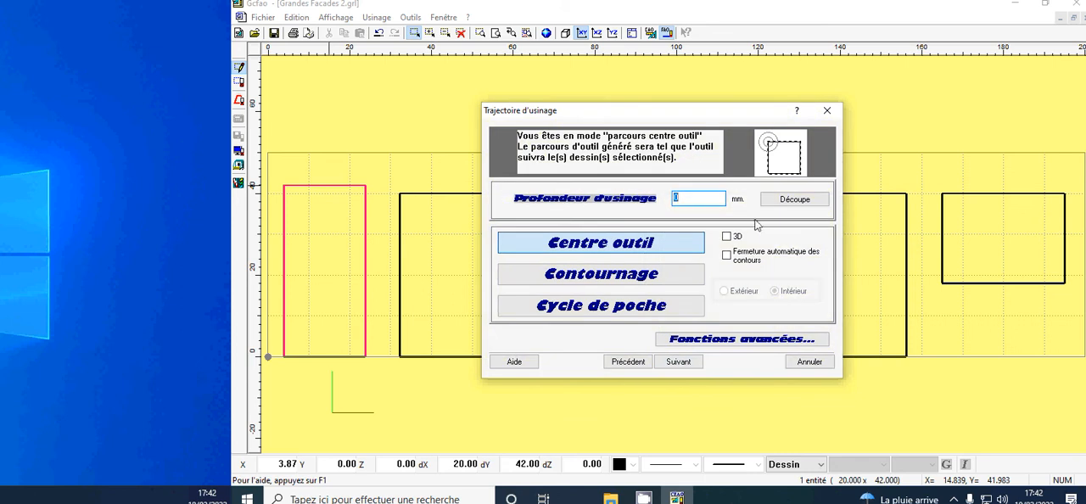
Step: Set the tall rectangle's machining to a 10 mm through-cut with inside contouring, accepting the depth beyond the tool's useful length
click(795, 202)
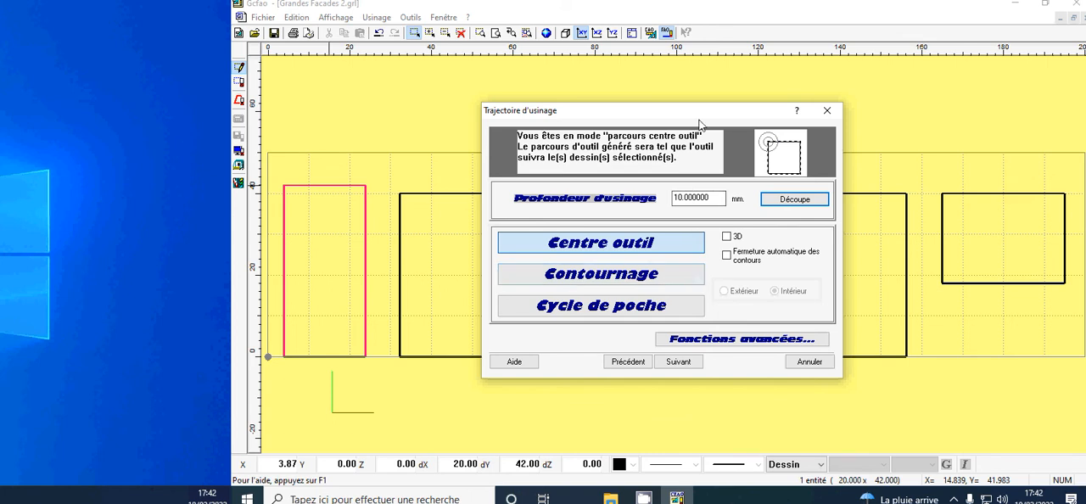
drag(698, 121, 761, 130)
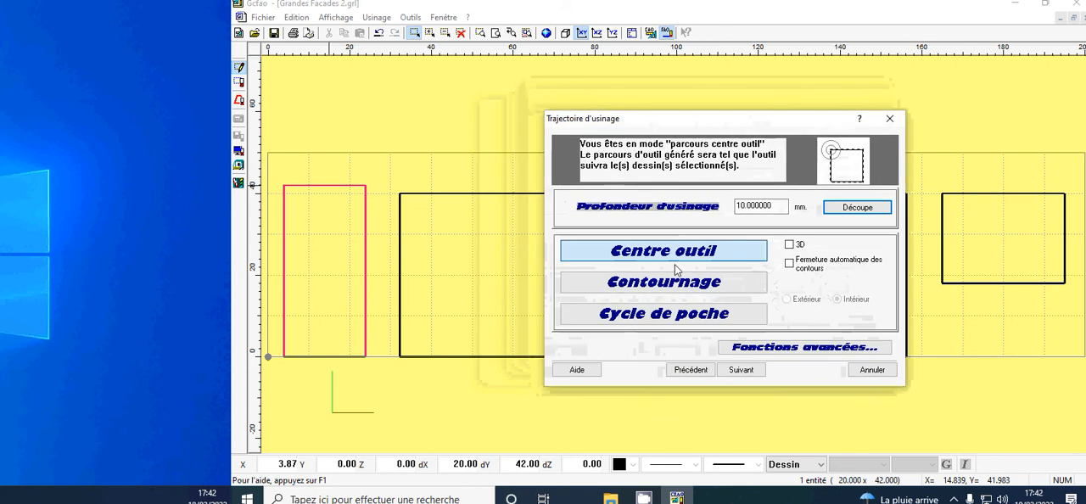
click(670, 290)
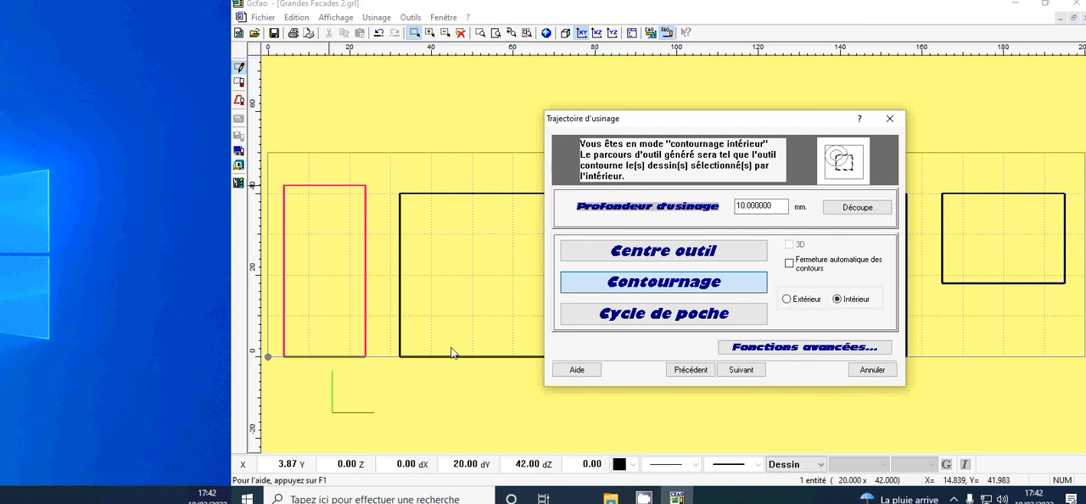
click(742, 376)
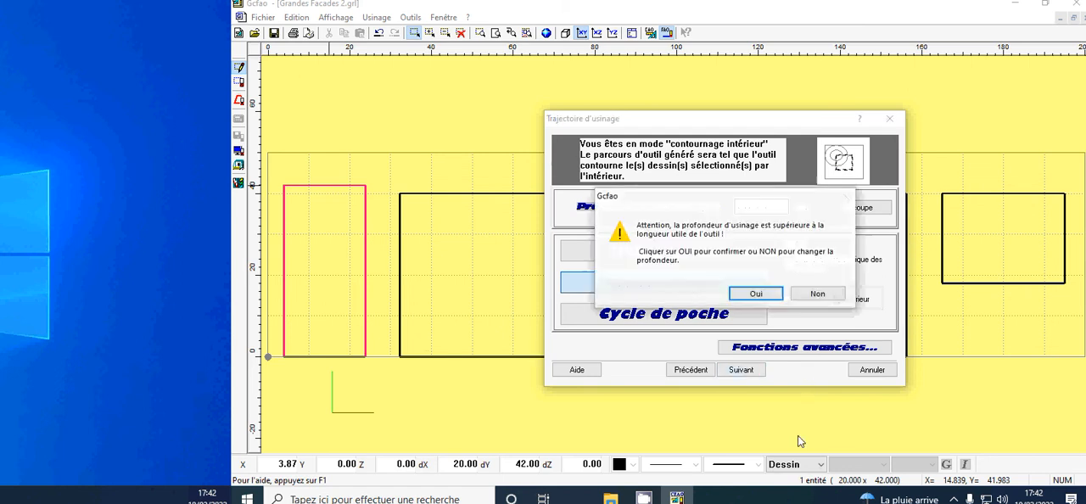
click(756, 294)
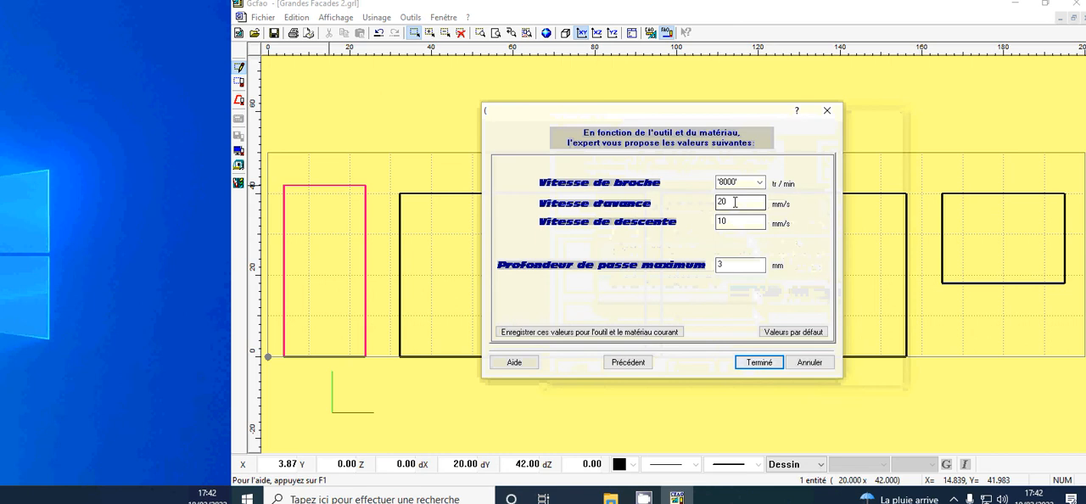
Step: Set the feed speed to 10 mm/s and generate the tall rectangle's toolpath
double_click(735, 202)
text(10)
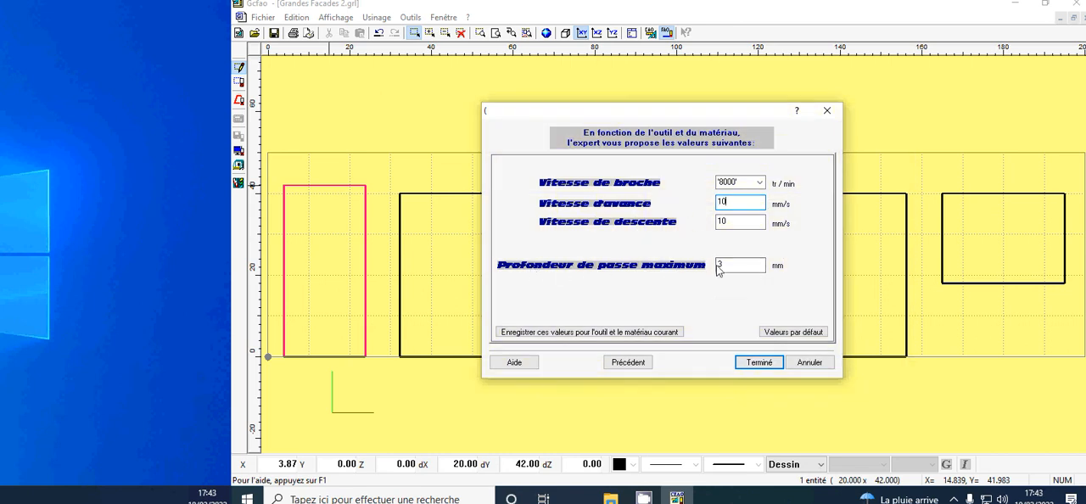
click(756, 362)
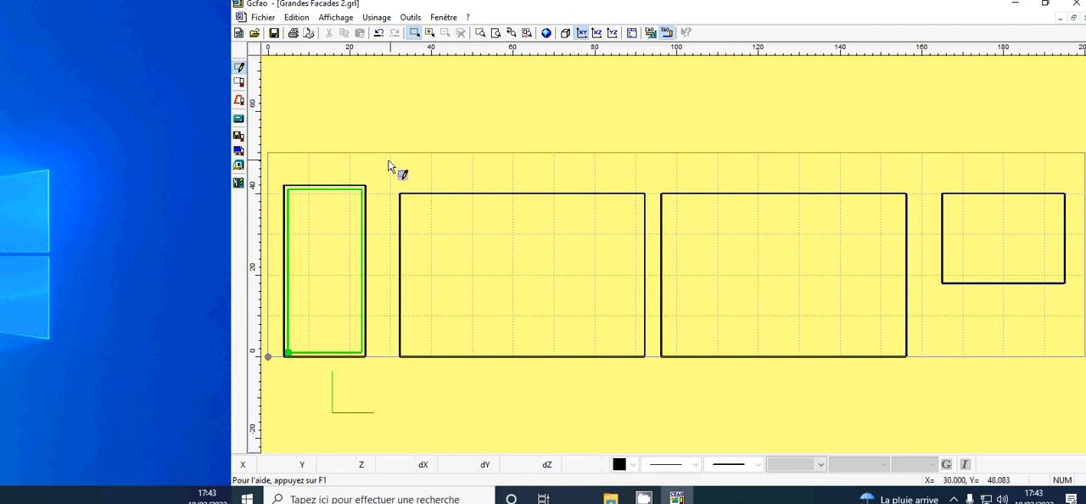
Step: Select all the remaining rectangles beside the tall one and assign them the tool 14 Fraise 2 tailles D=2mm
drag(384, 168, 1083, 419)
right_click(857, 198)
click(899, 201)
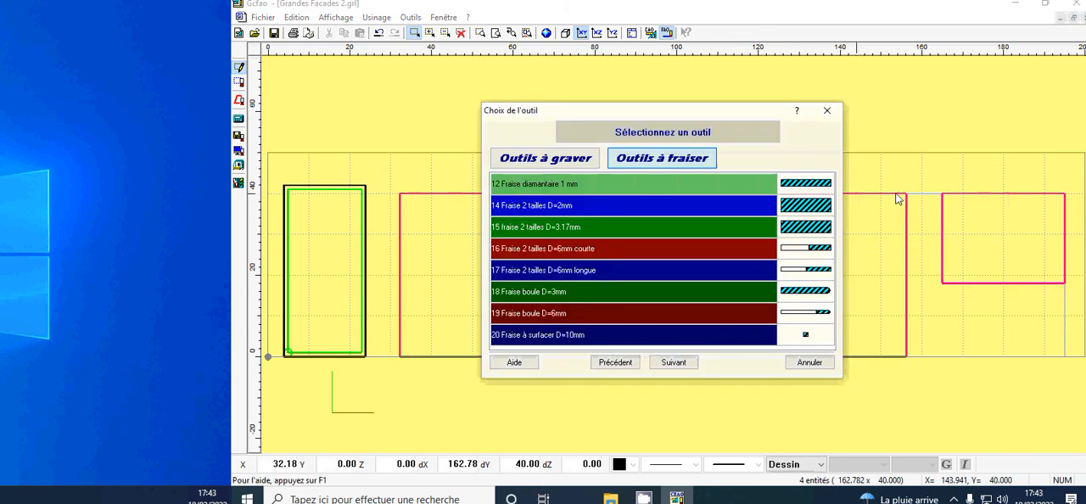
click(556, 206)
click(674, 363)
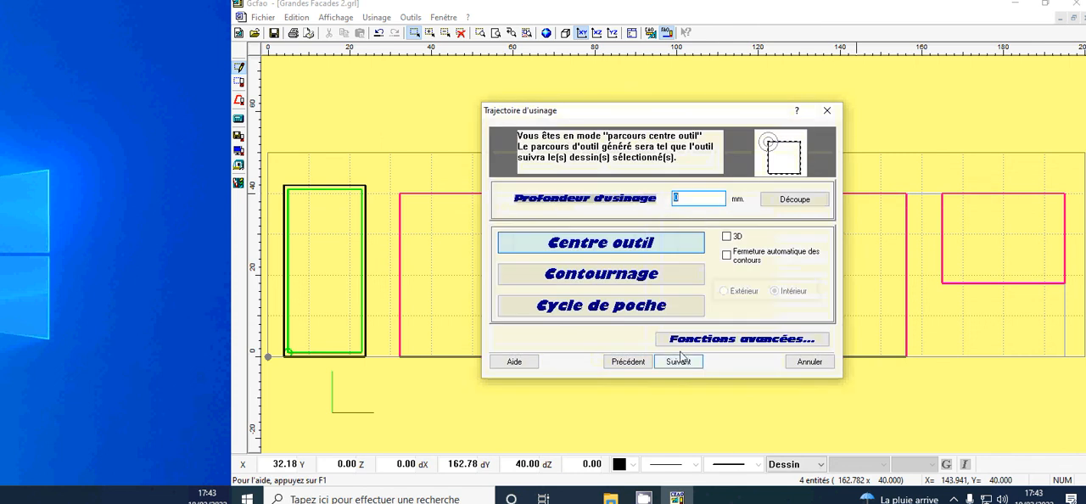
Step: Set the selected rectangles' machining to a 10 mm through-cut with inside contouring, accepting the depth
click(789, 201)
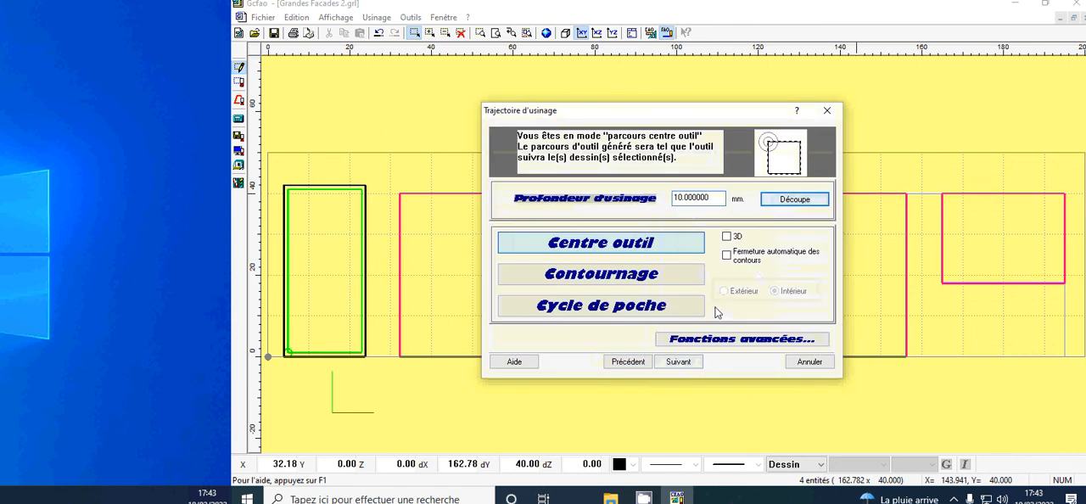
click(649, 274)
click(676, 362)
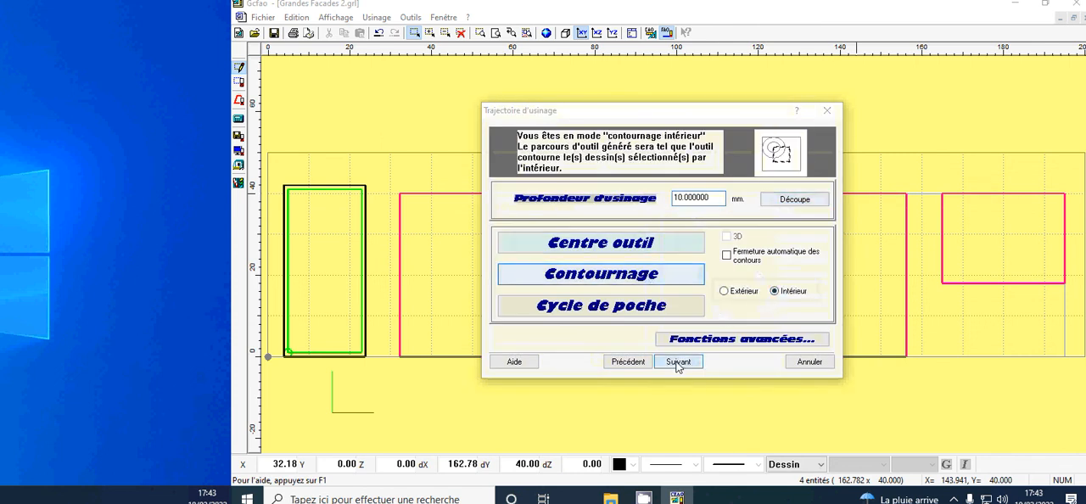
click(694, 283)
Step: Set the feed speed to 10 mm/s and generate the toolpaths for the three remaining rectangles
key(shift+Tab)
key(shift+Tab)
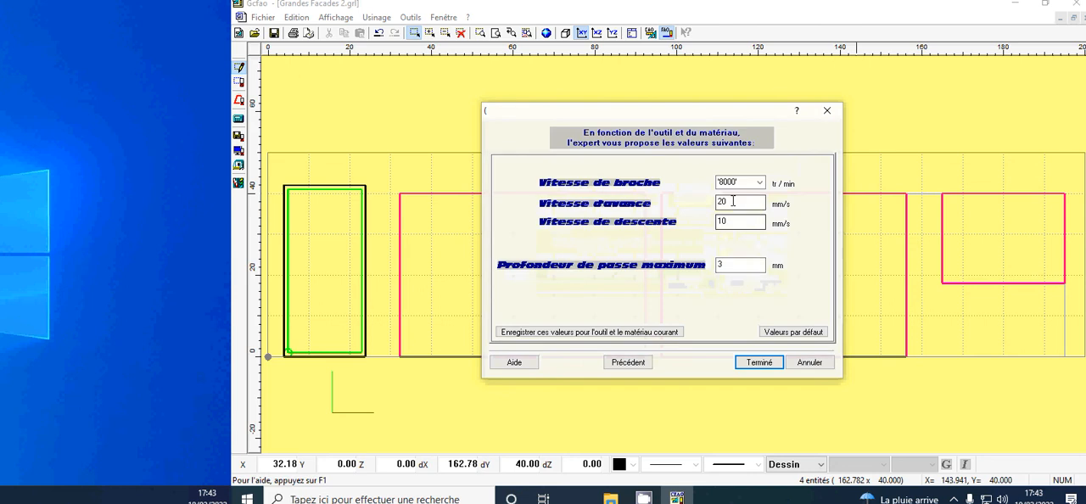
click(752, 363)
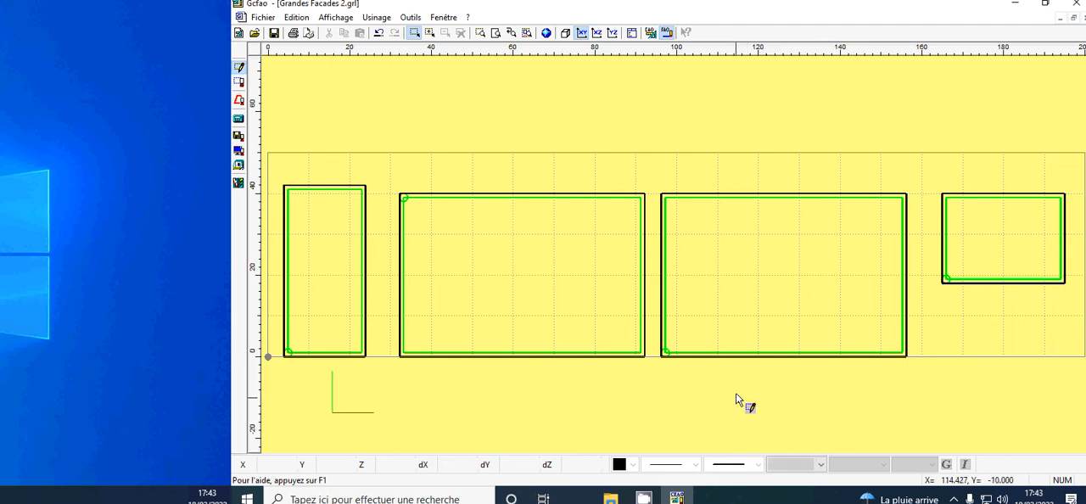
Step: Accept the machining report for the four inside contours and run the cutting simulation in realistic (Réaliste) rendering
click(239, 151)
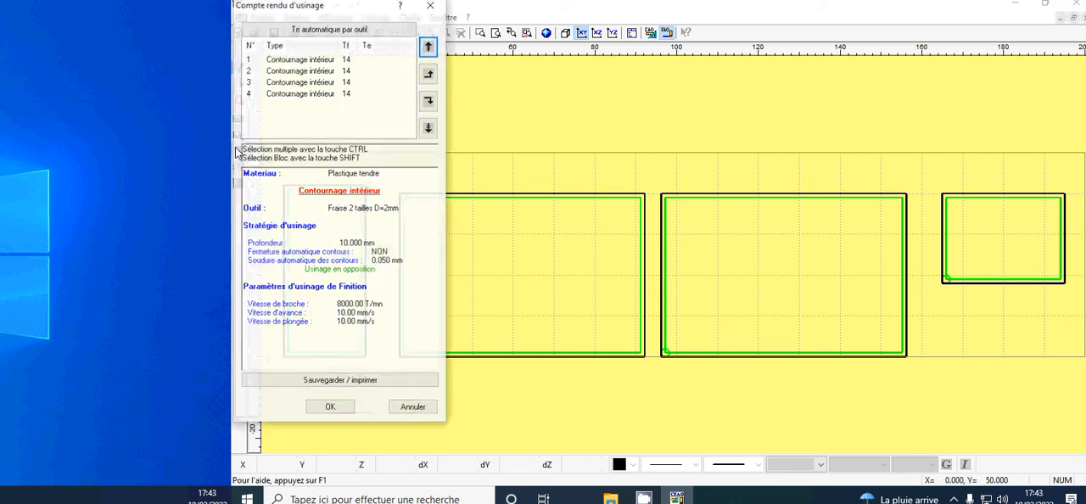
click(346, 408)
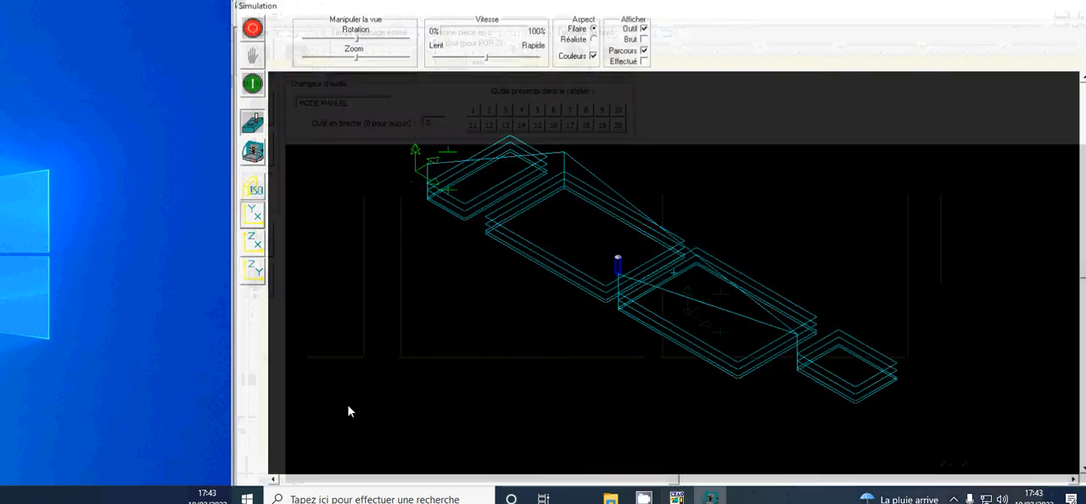
click(594, 38)
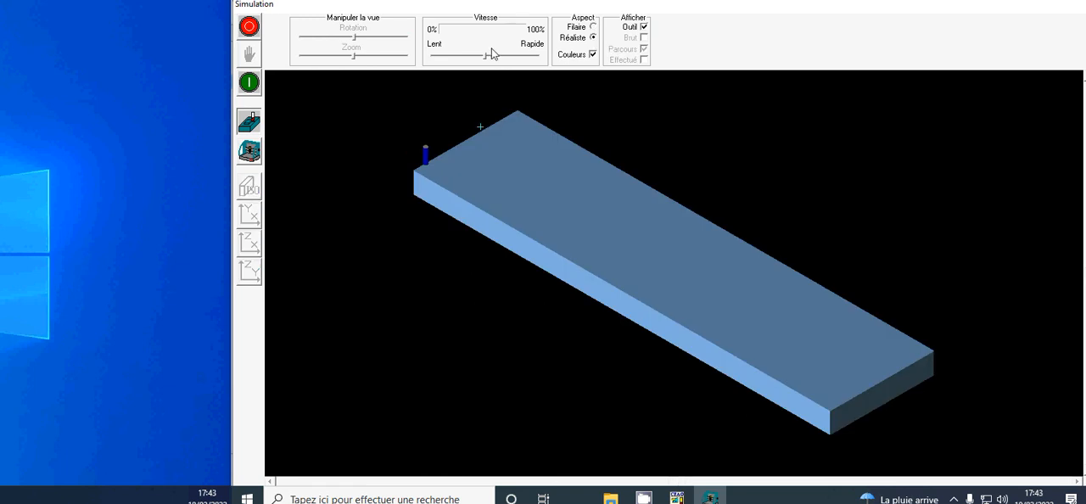
click(248, 81)
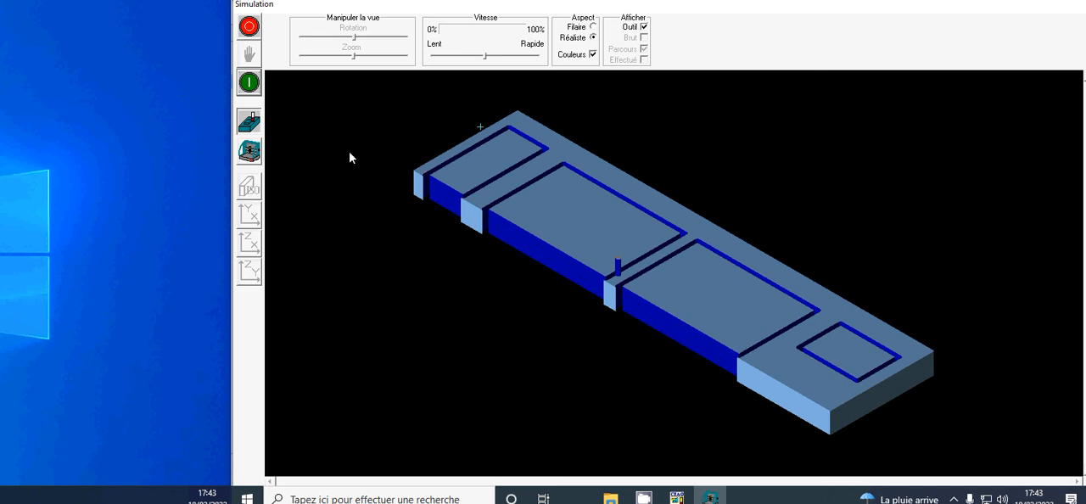
Step: Slow down the simulation speed, replay the machining and exit the simulation
drag(482, 59, 450, 59)
click(255, 88)
click(248, 26)
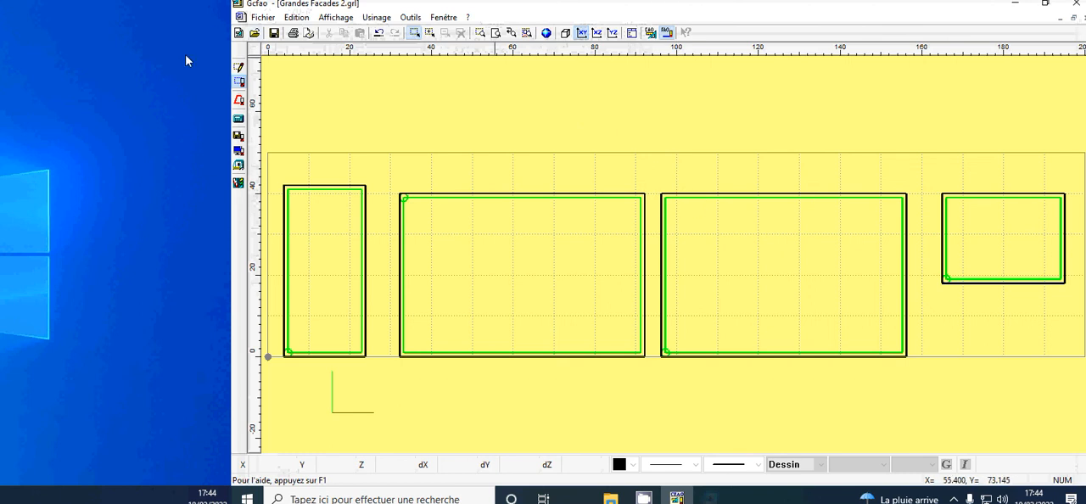
Step: Review all machining settings of the tall rectangle's toolpath, from tool choice to cutting parameters, and close them without changes
click(337, 194)
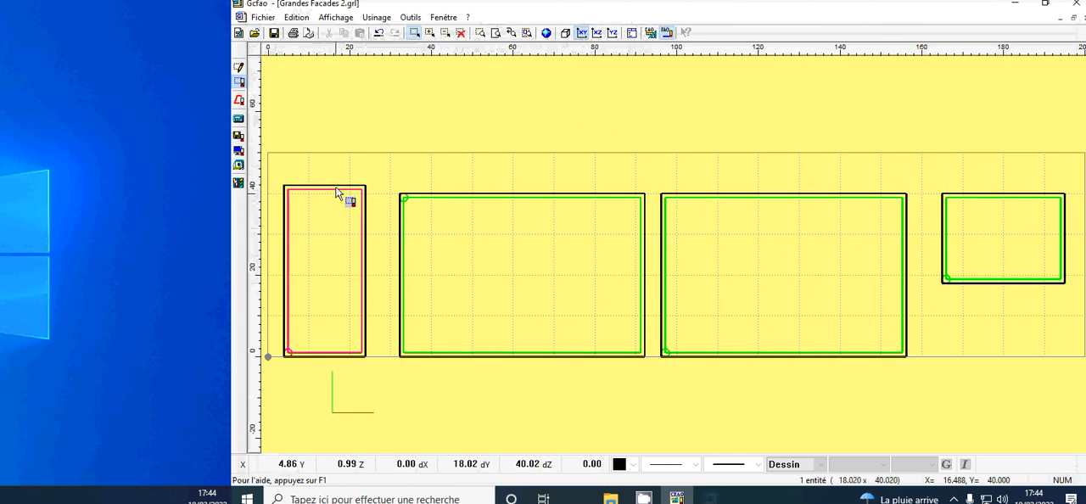
right_click(337, 193)
mouse_move(398, 214)
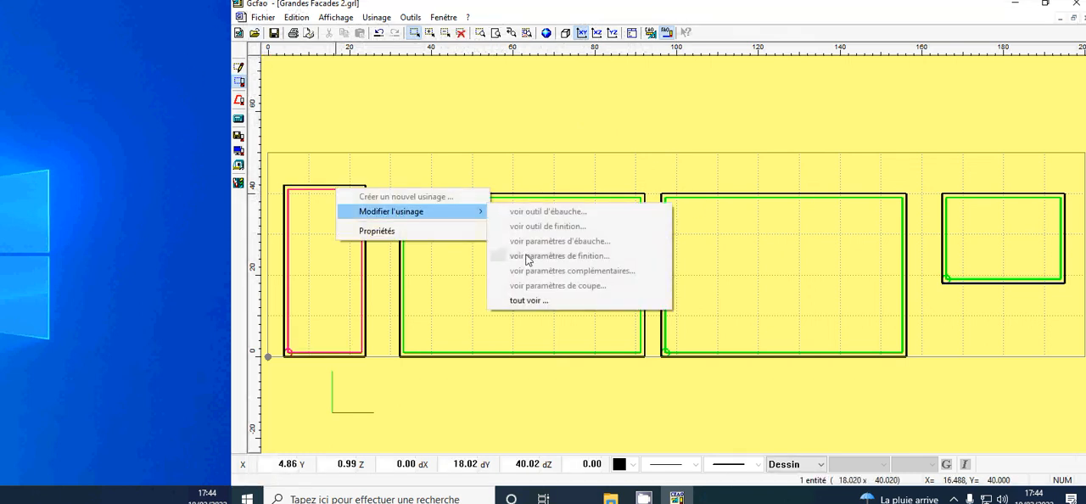
click(538, 306)
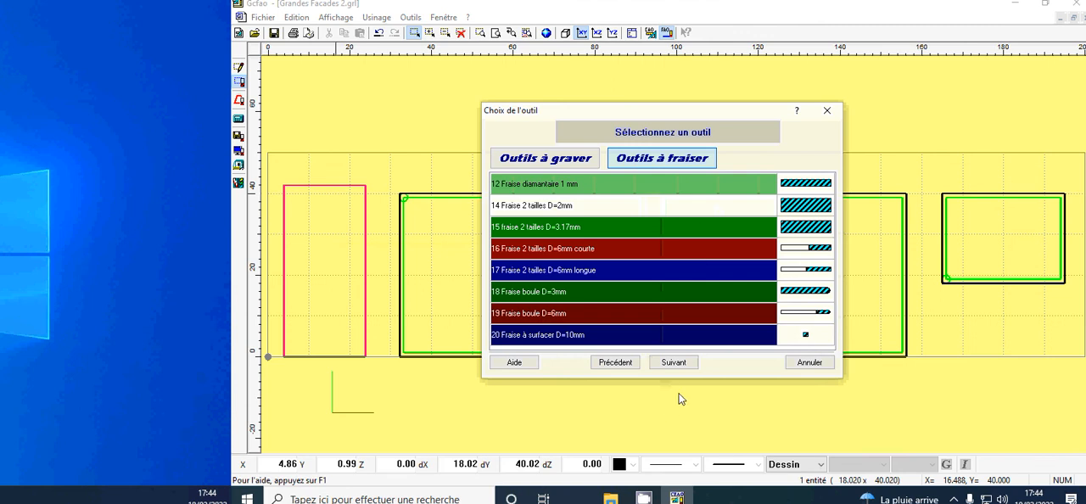
click(681, 364)
click(680, 363)
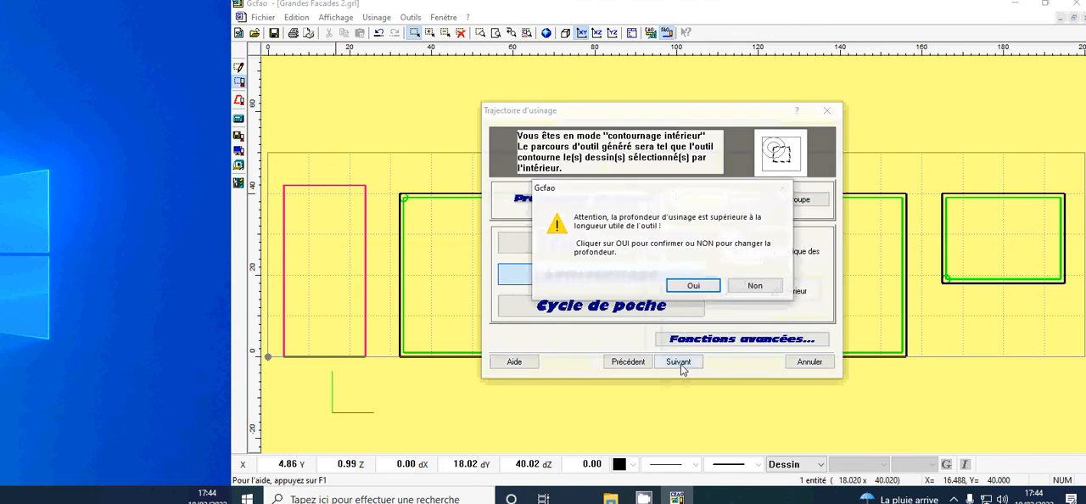
key(Return)
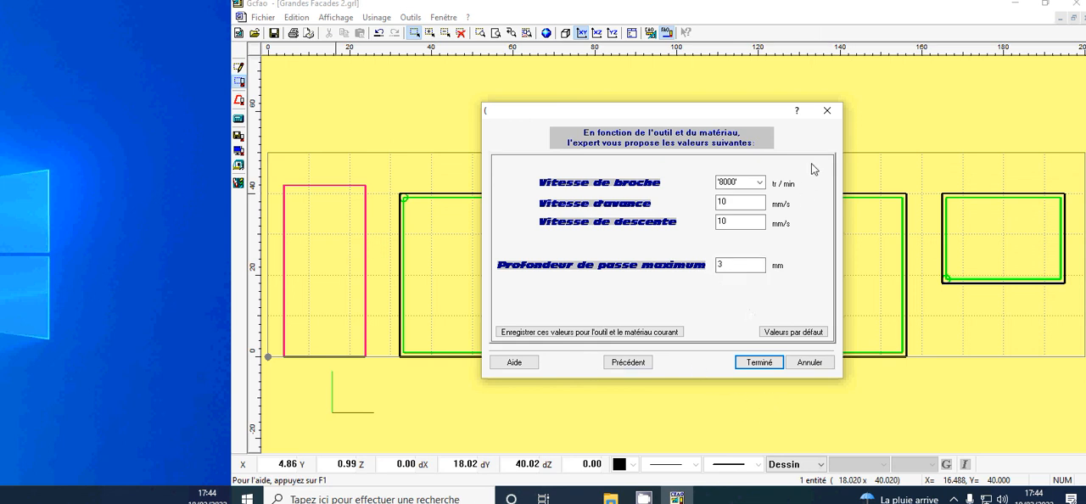
click(827, 112)
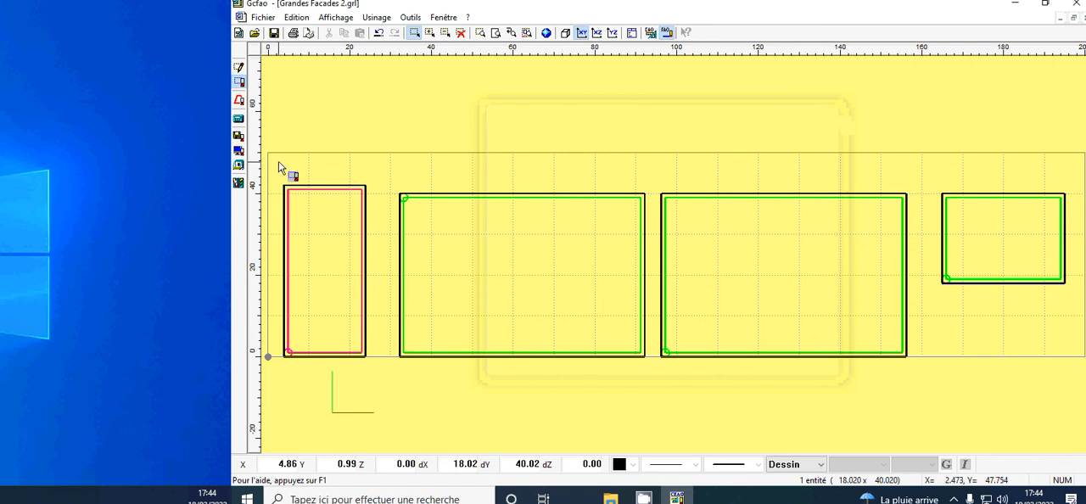
Step: Simulate the four inside contours again in realistic rendering with the speed reduced close to the slowest setting
click(240, 152)
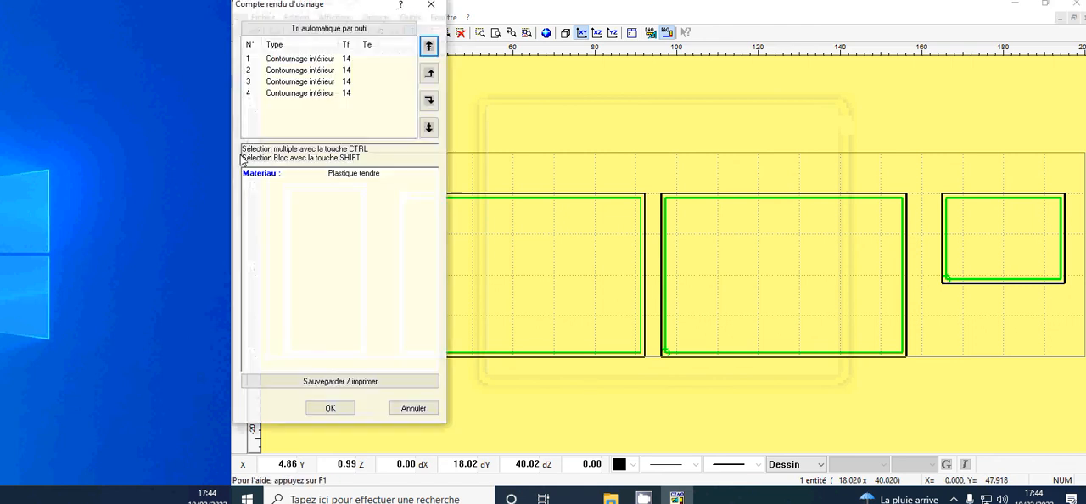
click(329, 408)
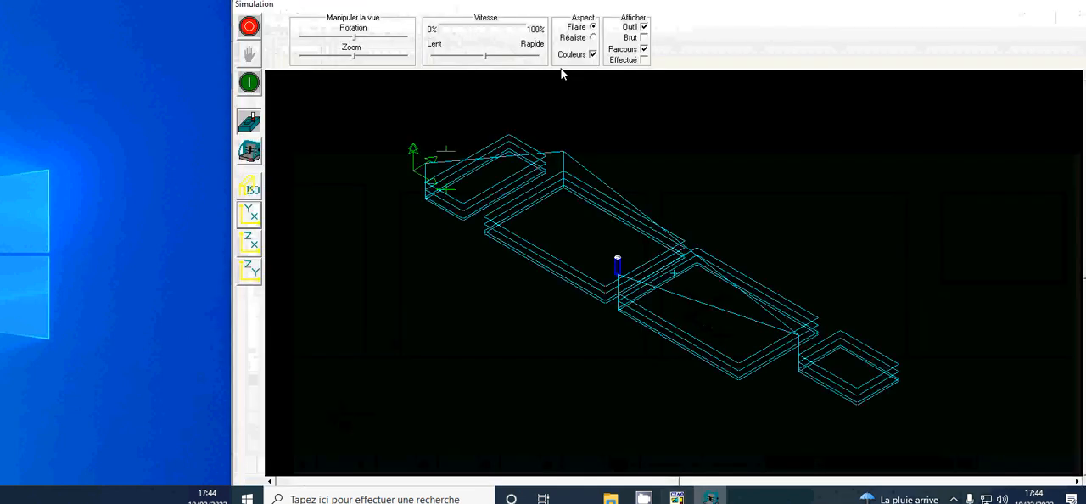
click(592, 39)
drag(485, 57, 440, 65)
click(253, 87)
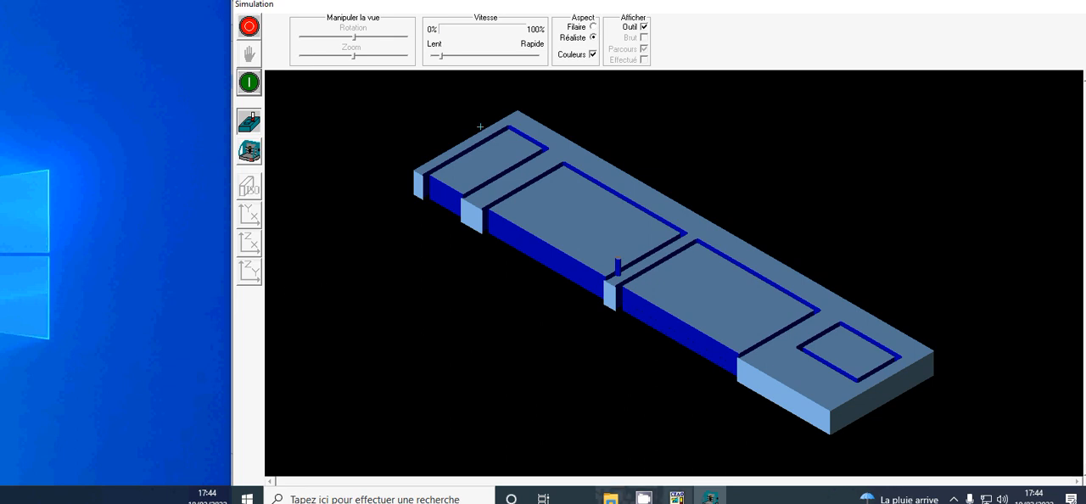
mouse_move(643, 498)
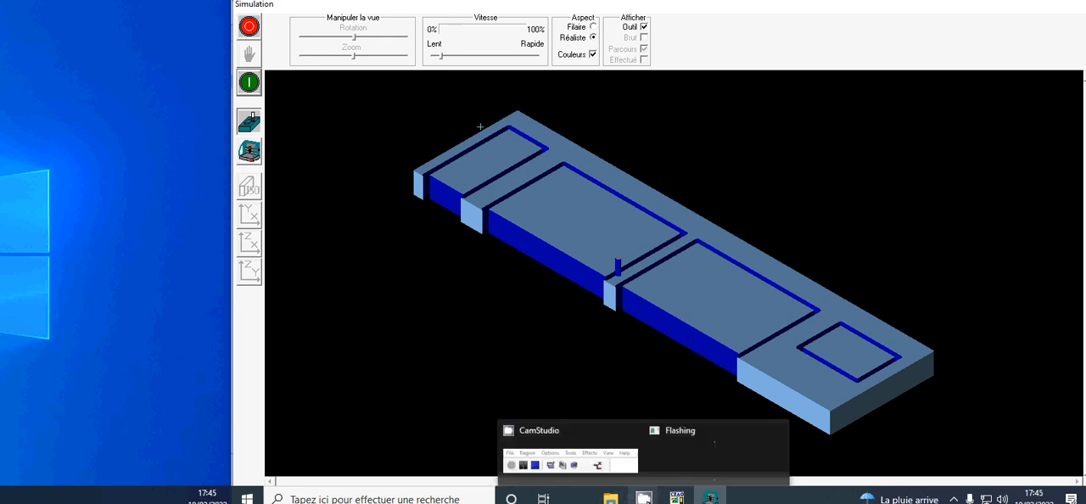